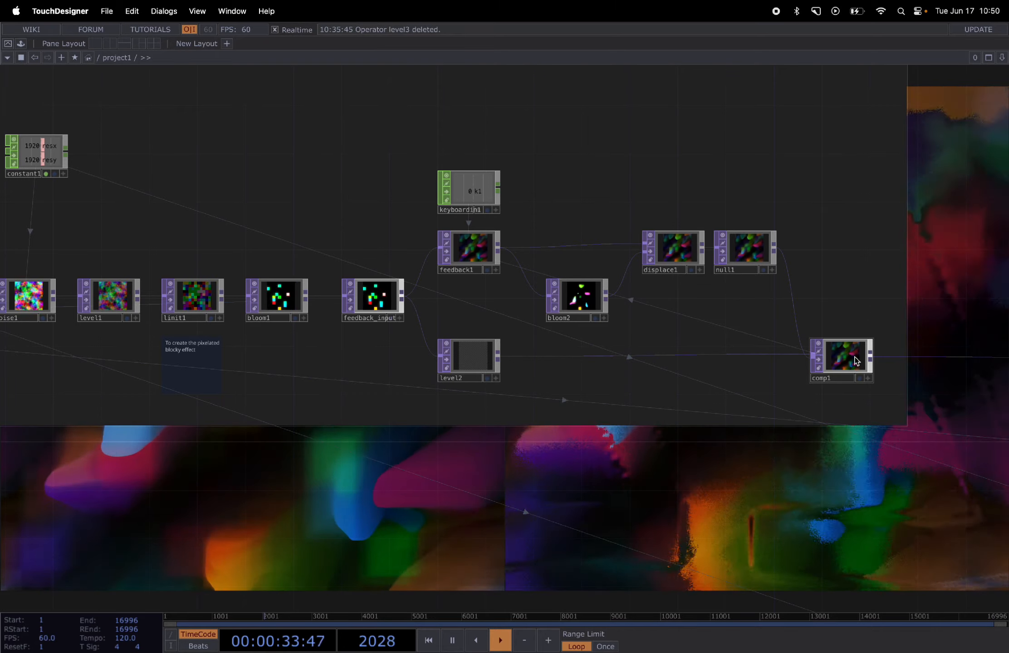
- Examine the overall project network and the audio analysis nodes in the Audio part section
scroll(852, 365, down, 5)
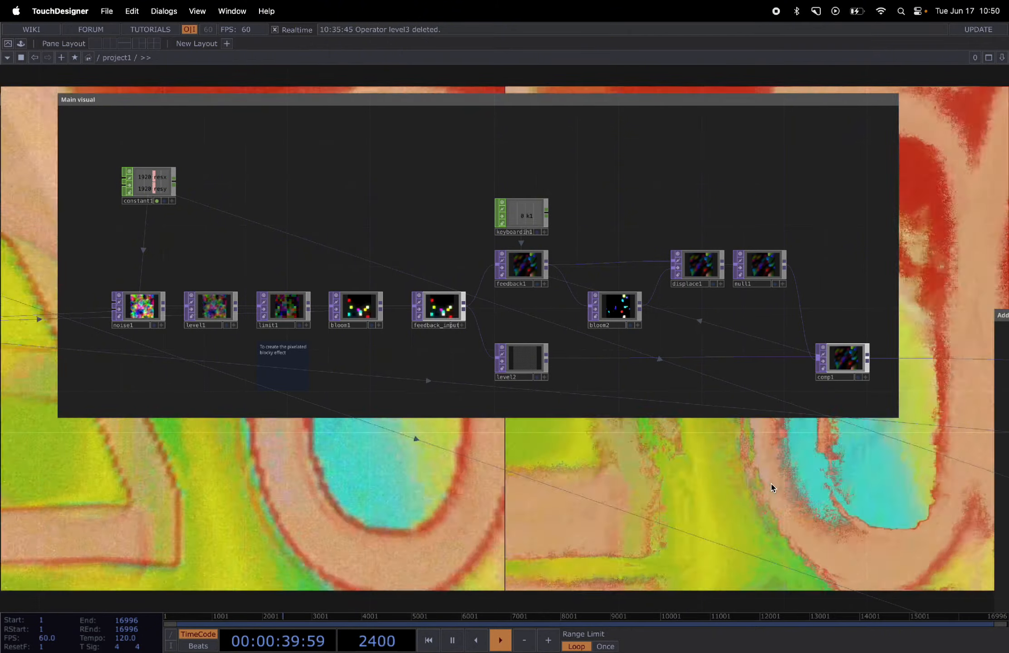
scroll(771, 485, down, 2)
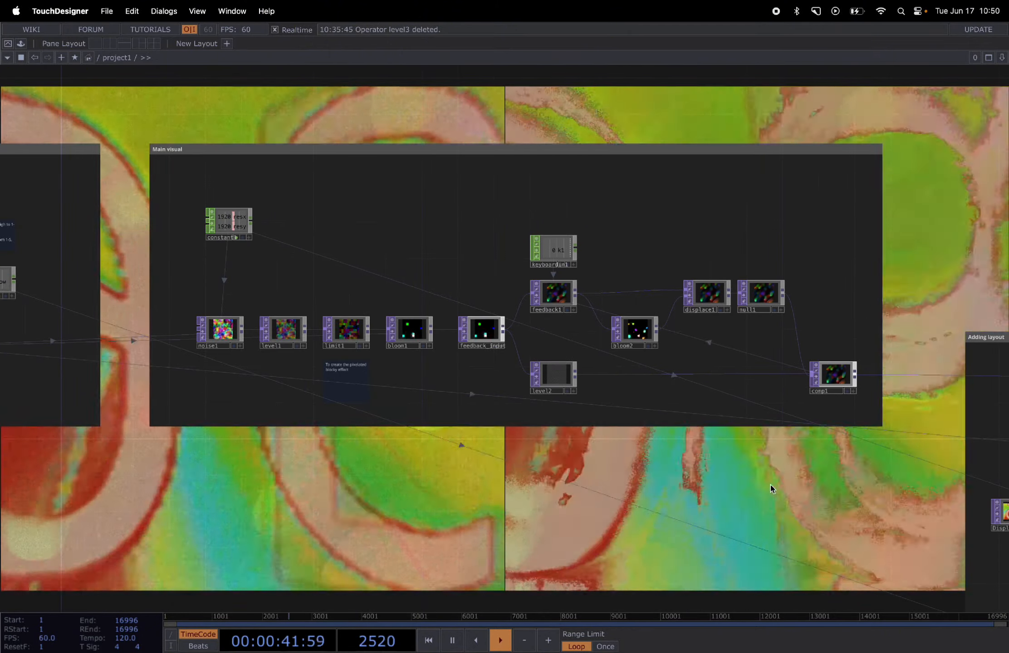
scroll(770, 485, down, 2)
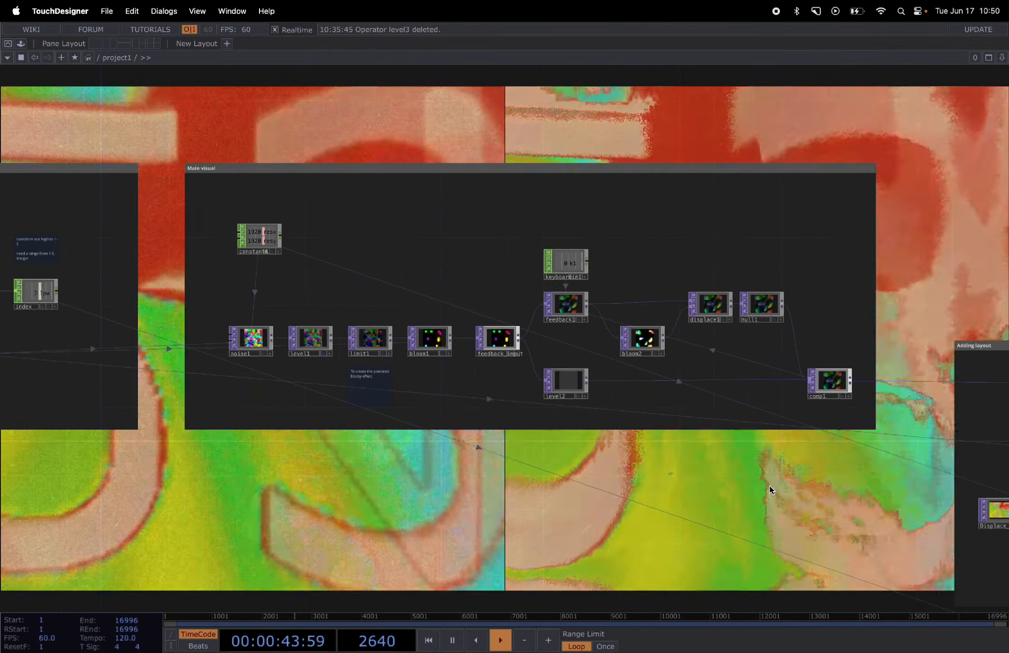
scroll(770, 486, down, 2)
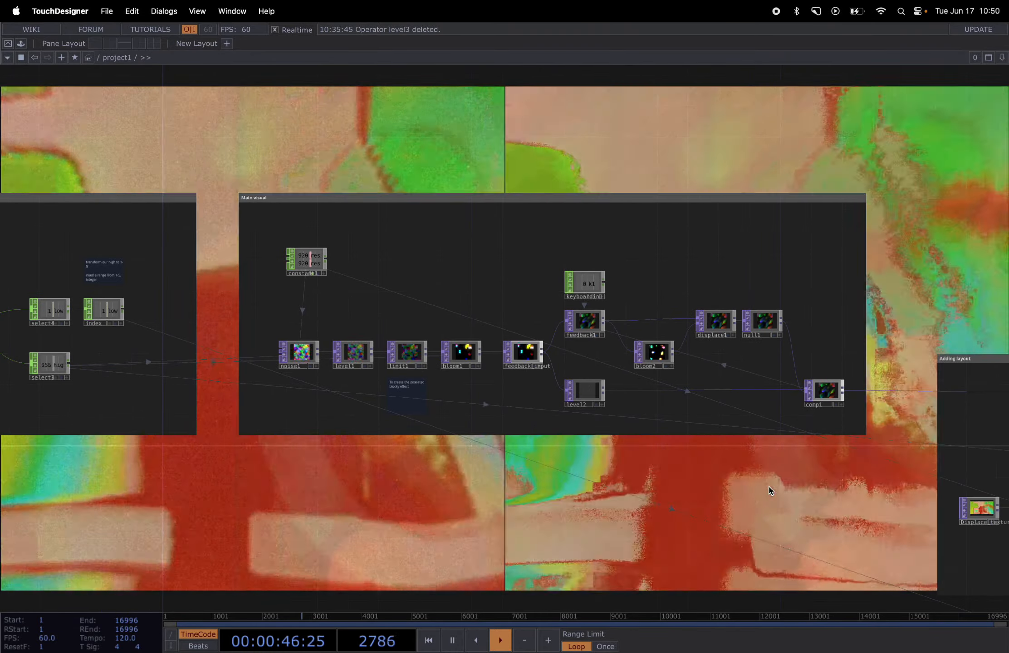
scroll(757, 485, down, 2)
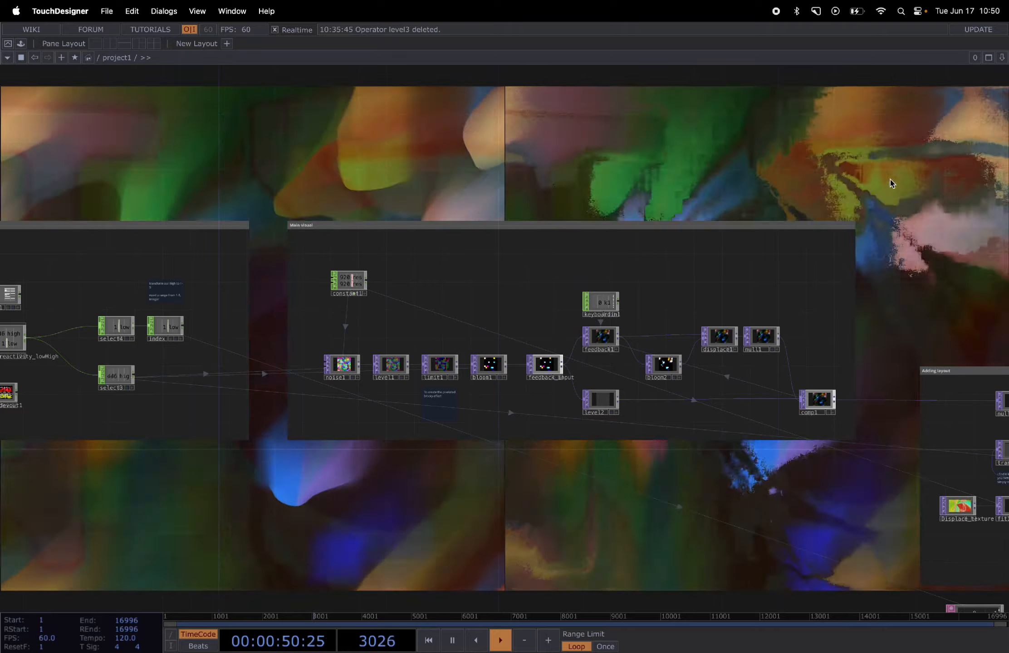
scroll(898, 195, down, 3)
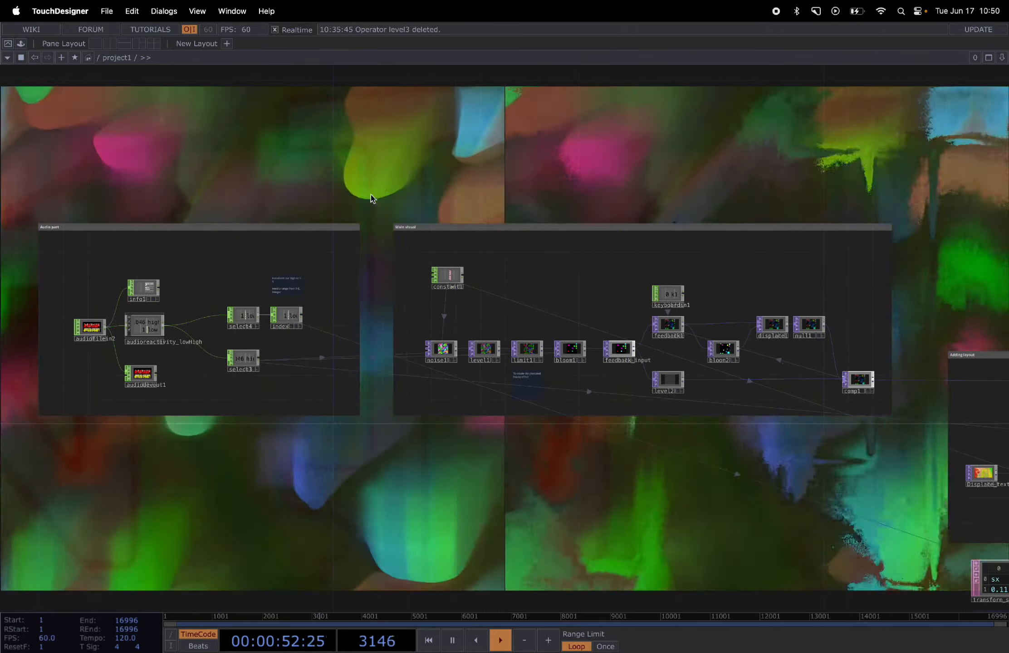
drag(444, 186, 517, 187)
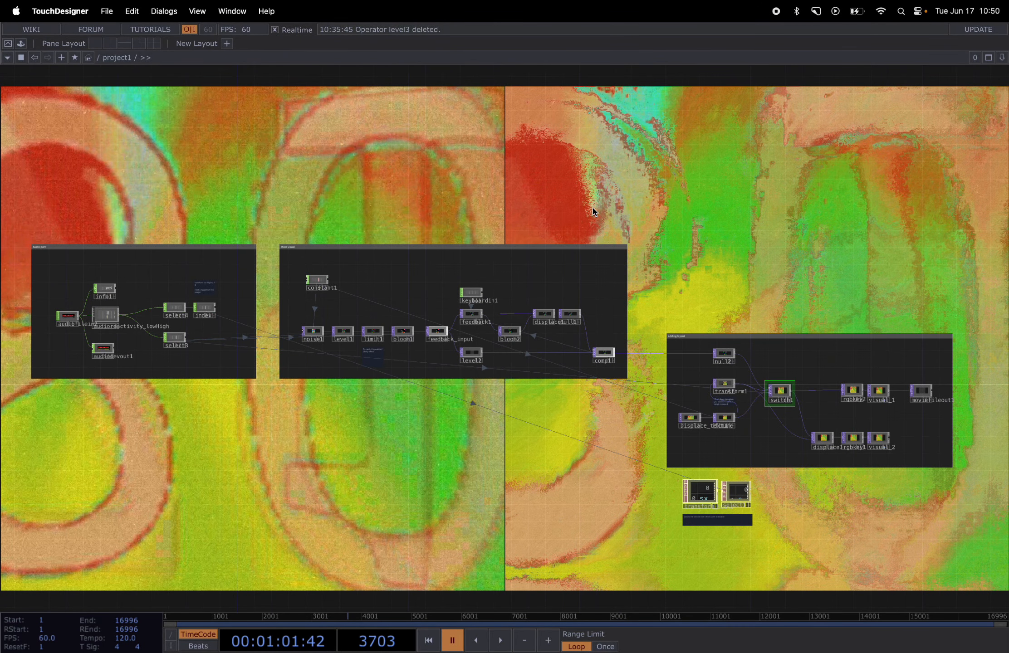
scroll(59, 323, up, 5)
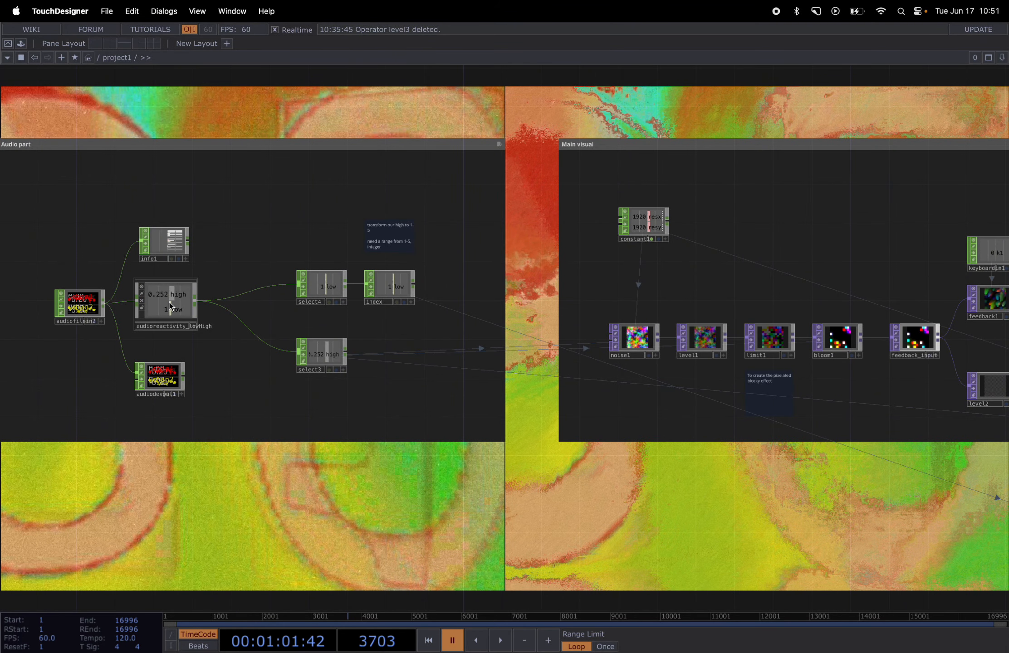
drag(322, 139, 434, 127)
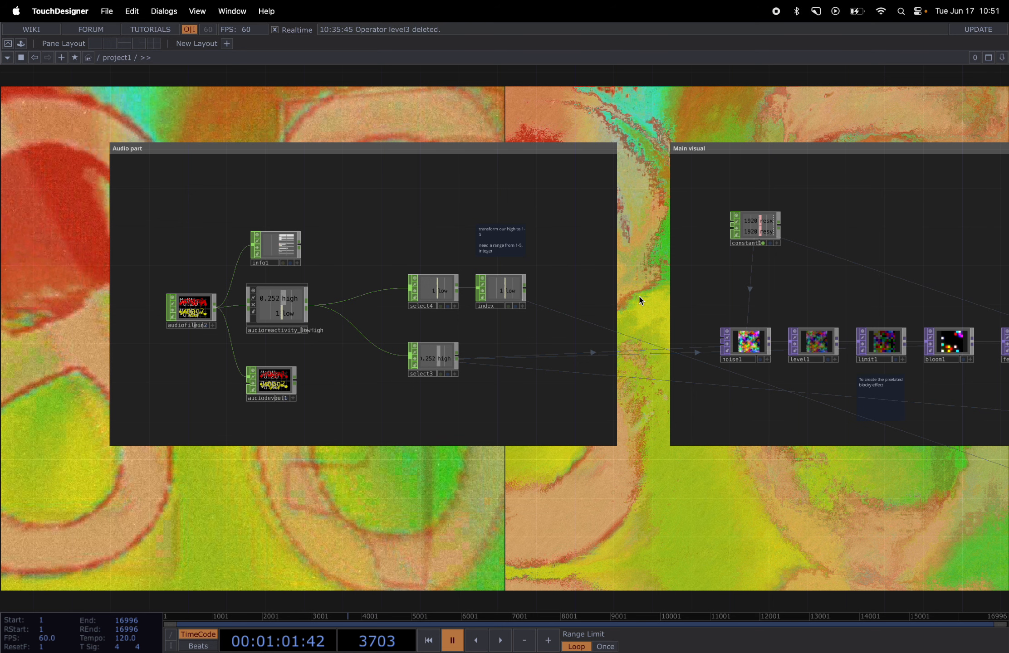
- Examine the Main visual section from the noise1 chain through the feedback loop to comp1
scroll(640, 300, right, 10)
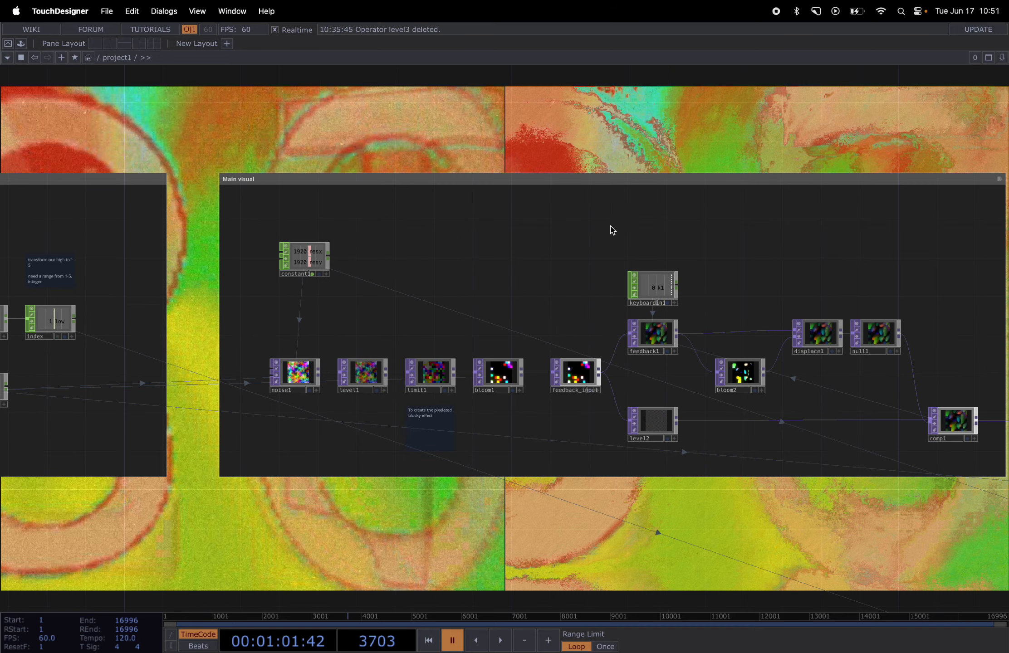
scroll(757, 129, right, 4)
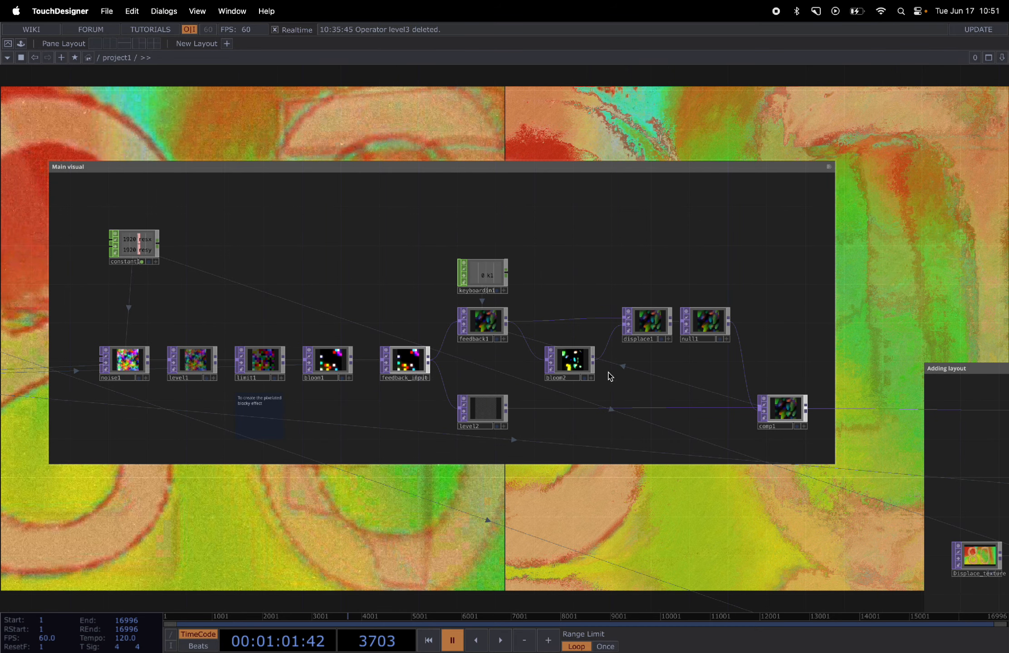
scroll(204, 386, up, 3)
scroll(111, 377, up, 3)
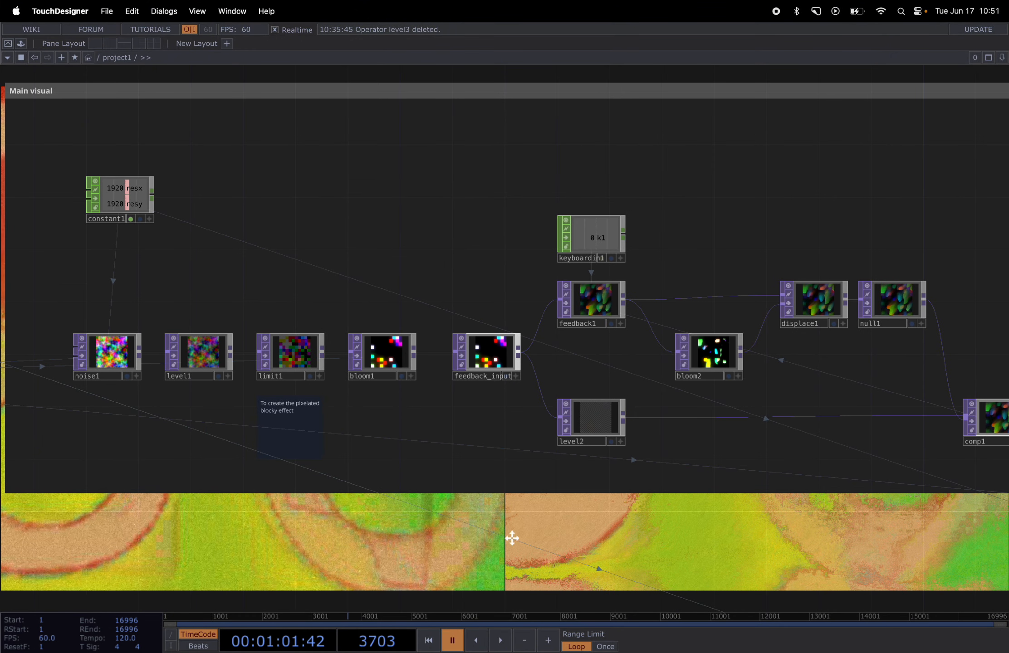
scroll(512, 538, right, 2)
scroll(512, 538, down, 1)
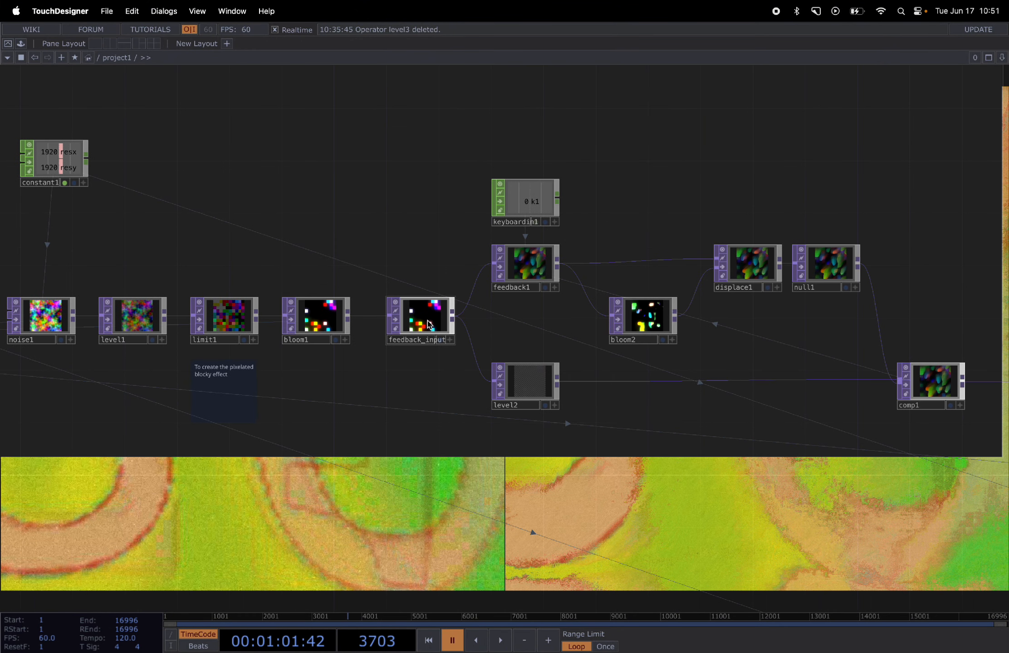
scroll(540, 383, right, 3)
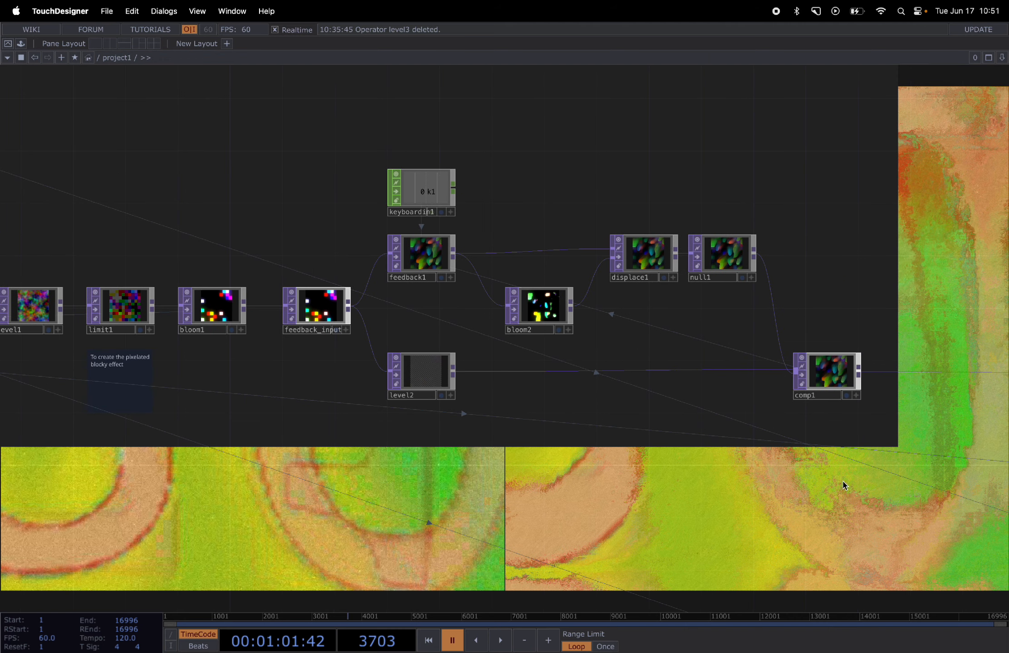
scroll(721, 421, right, 3)
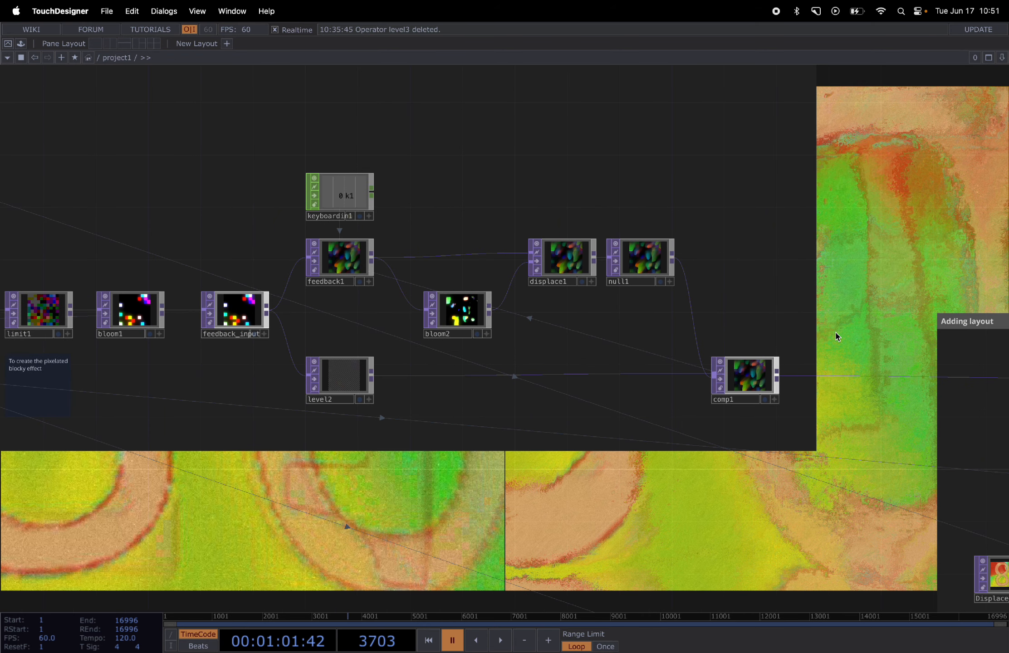
scroll(836, 337, right, 5)
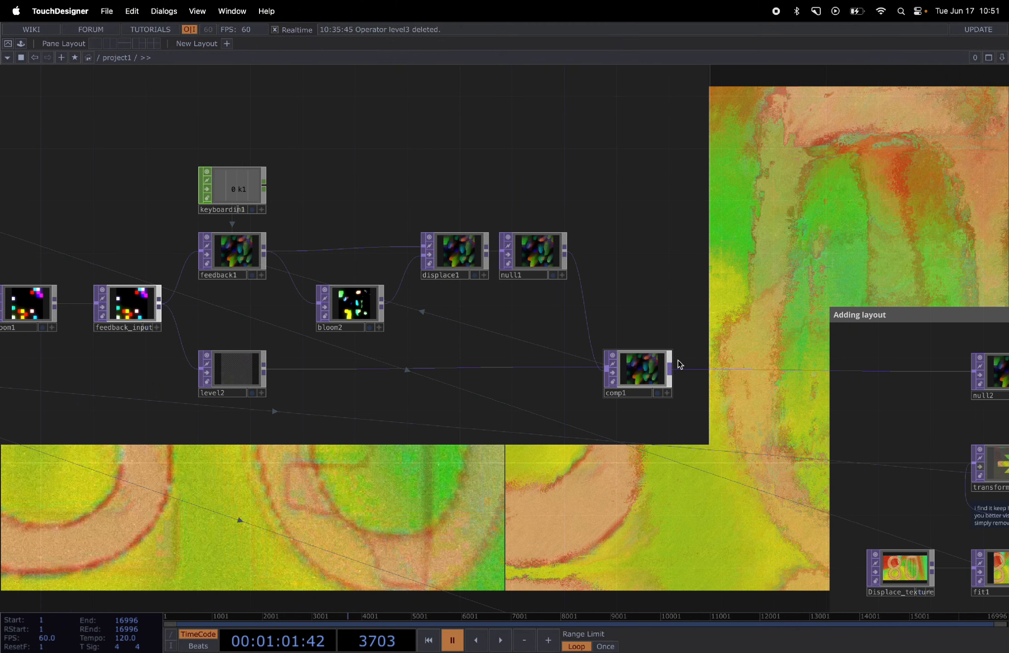
scroll(748, 345, right, 8)
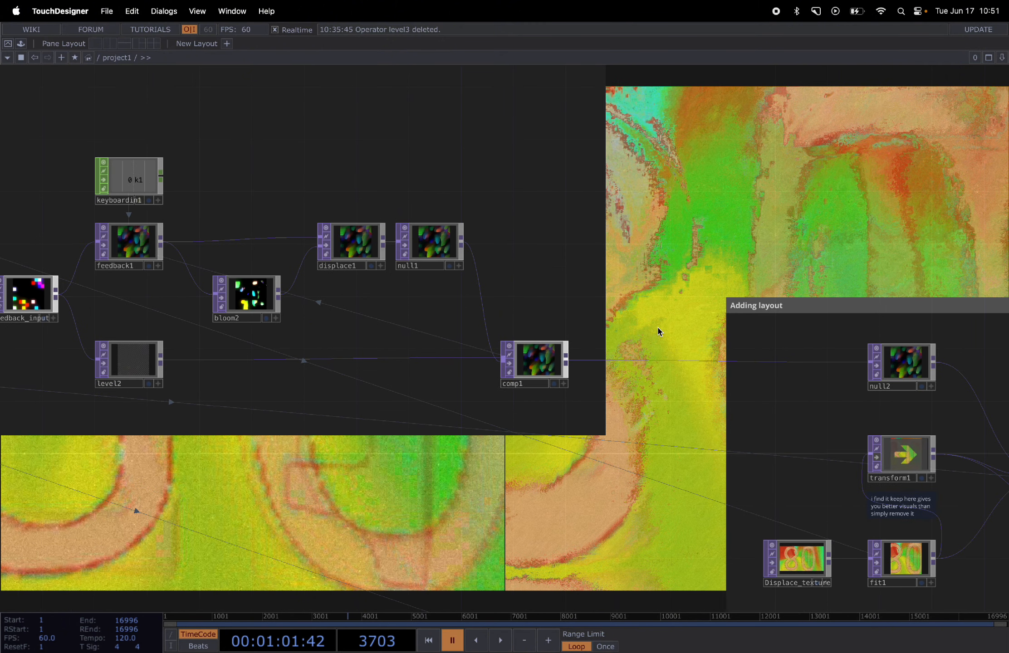
- Examine the Adding layout section and show the parameters of switch1
scroll(594, 299, right, 8)
scroll(594, 299, down, 3)
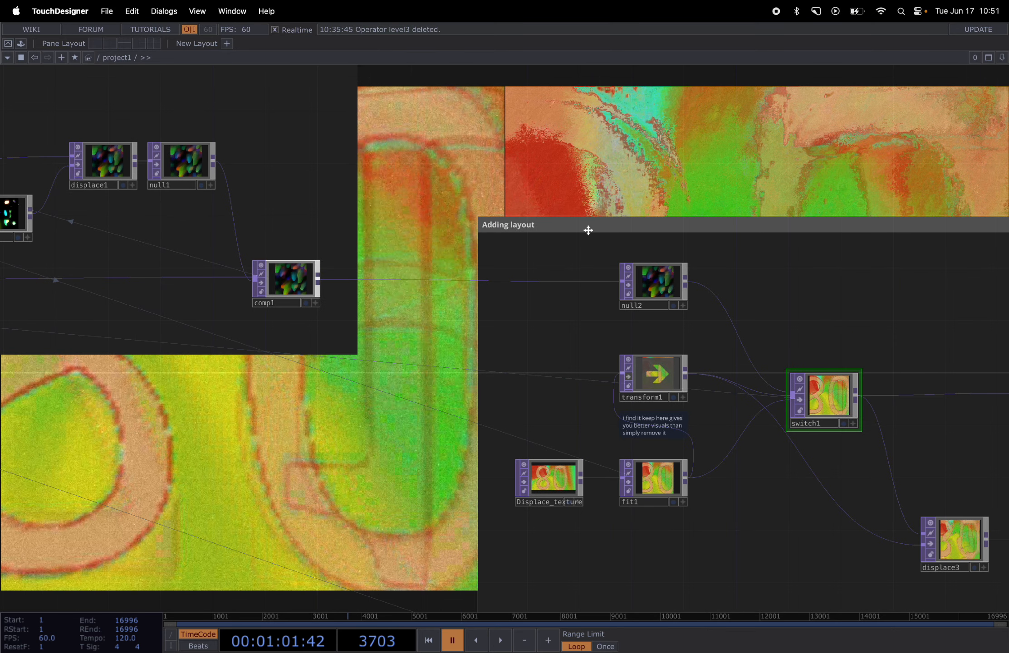
scroll(729, 171, right, 7)
scroll(729, 171, down, 1)
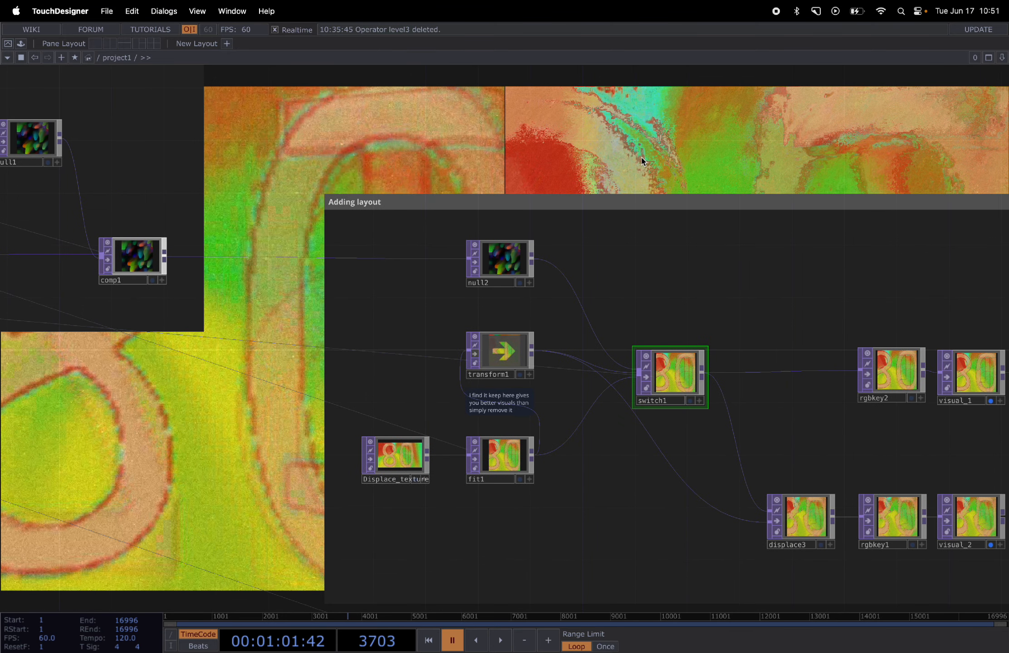
scroll(643, 159, right, 2)
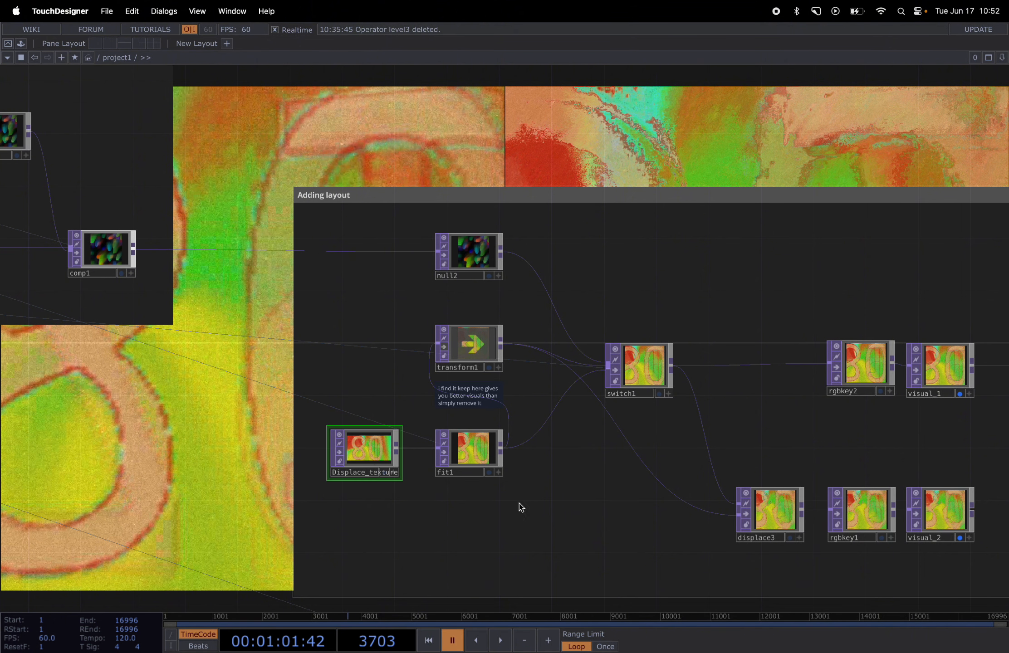
scroll(519, 503, down, 2)
scroll(518, 503, right, 2)
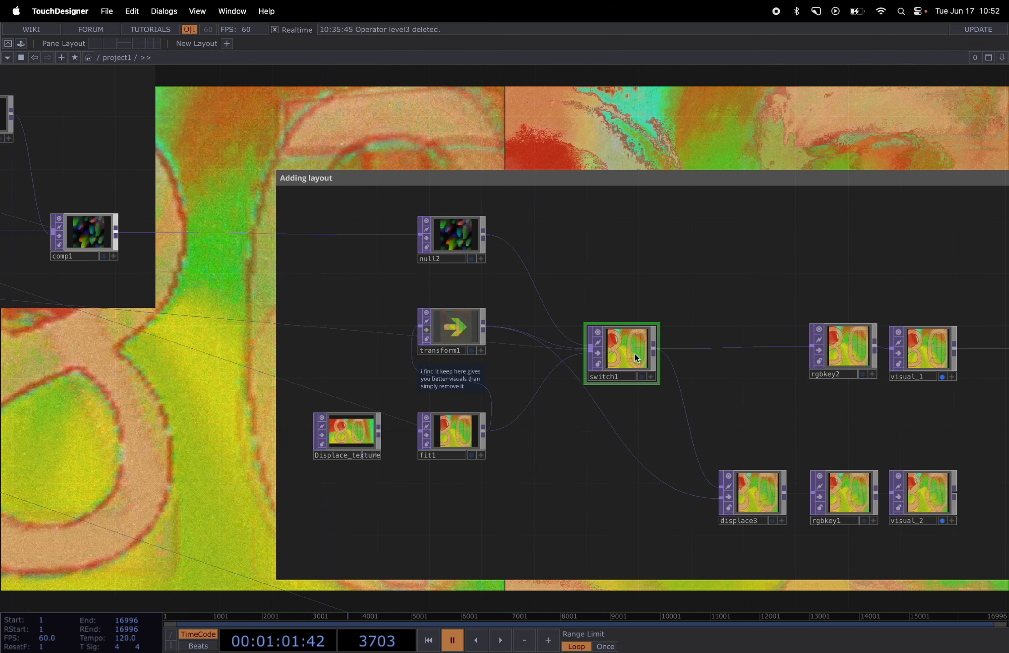
key(p)
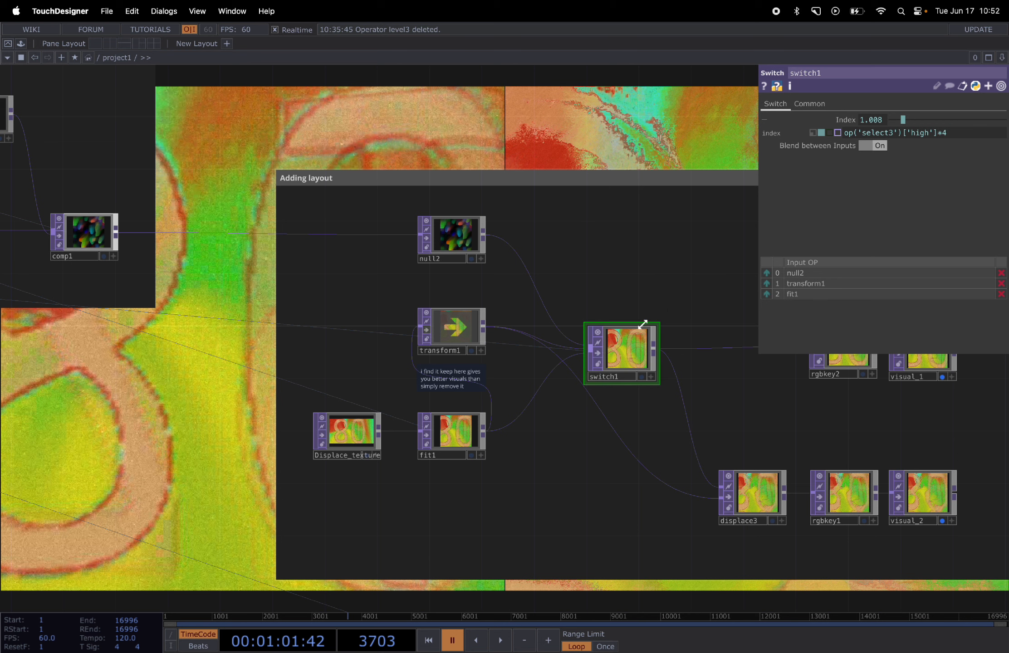
- Turn off the bypass on transform1 to view the scaled layout, and hide the switch1 parameters
click(429, 335)
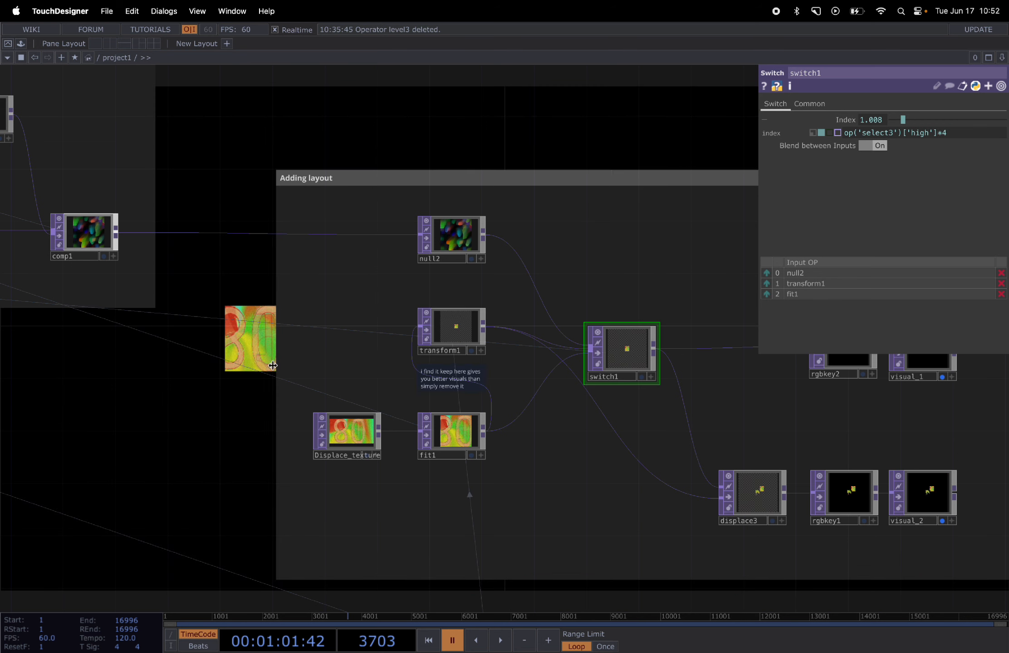
drag(655, 155, 561, 274)
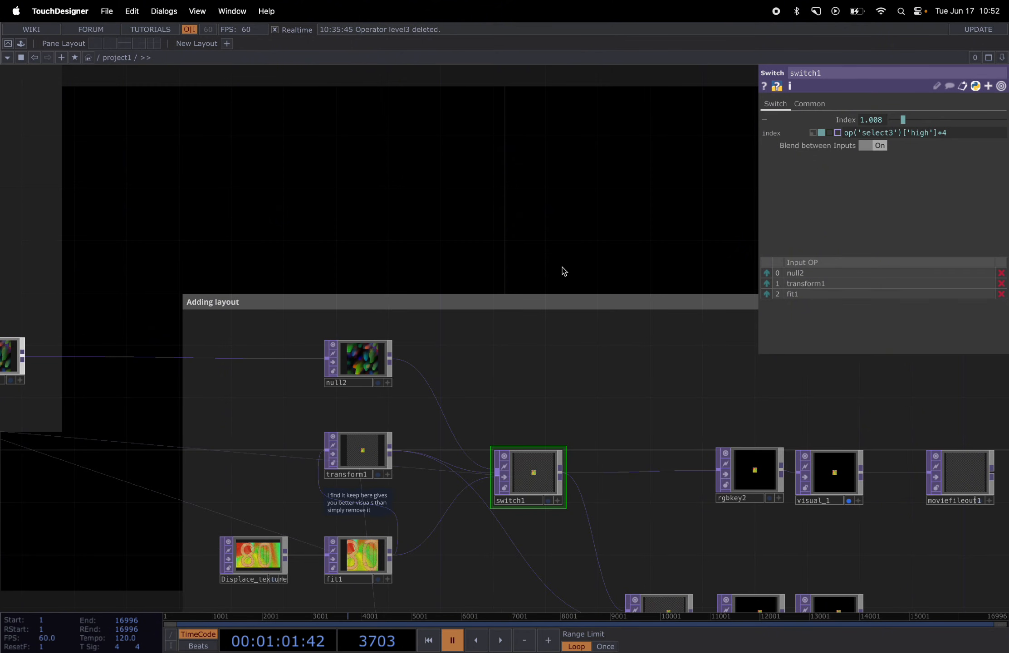
scroll(561, 272, down, 2)
key(p)
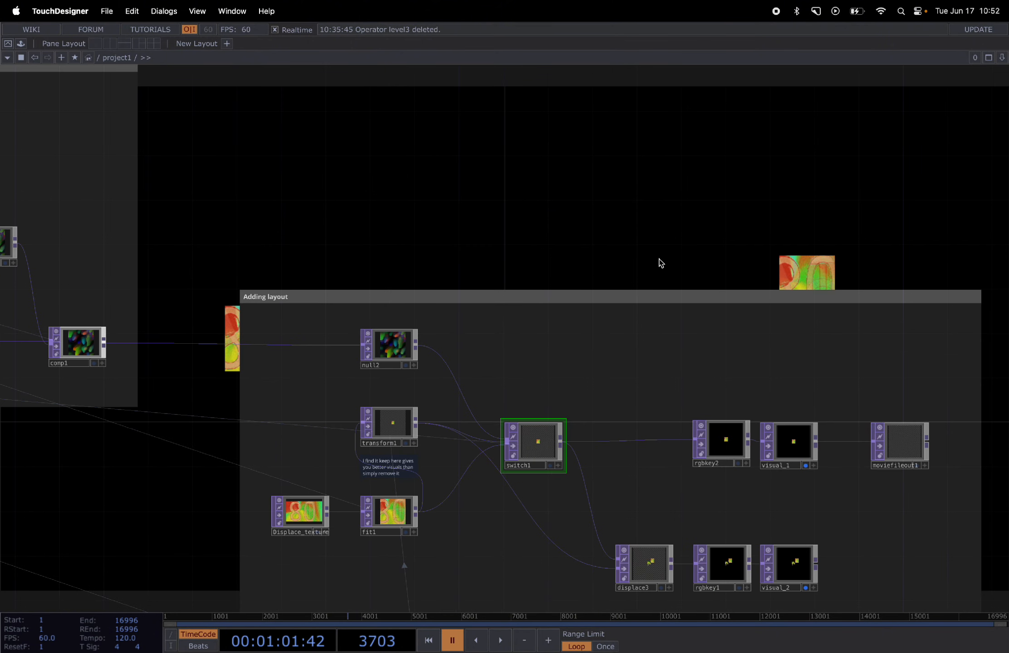
- Resume timeline playback with both background visuals uncovered beside the Adding layout section
drag(660, 263, 614, 297)
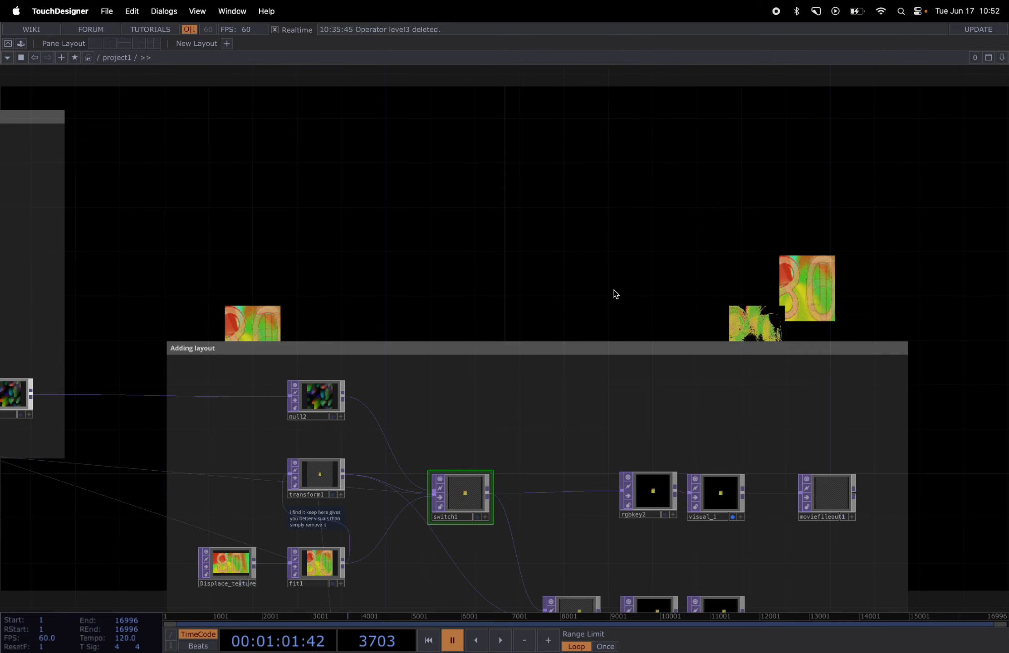
drag(614, 290, 539, 270)
drag(801, 303, 640, 270)
key(space)
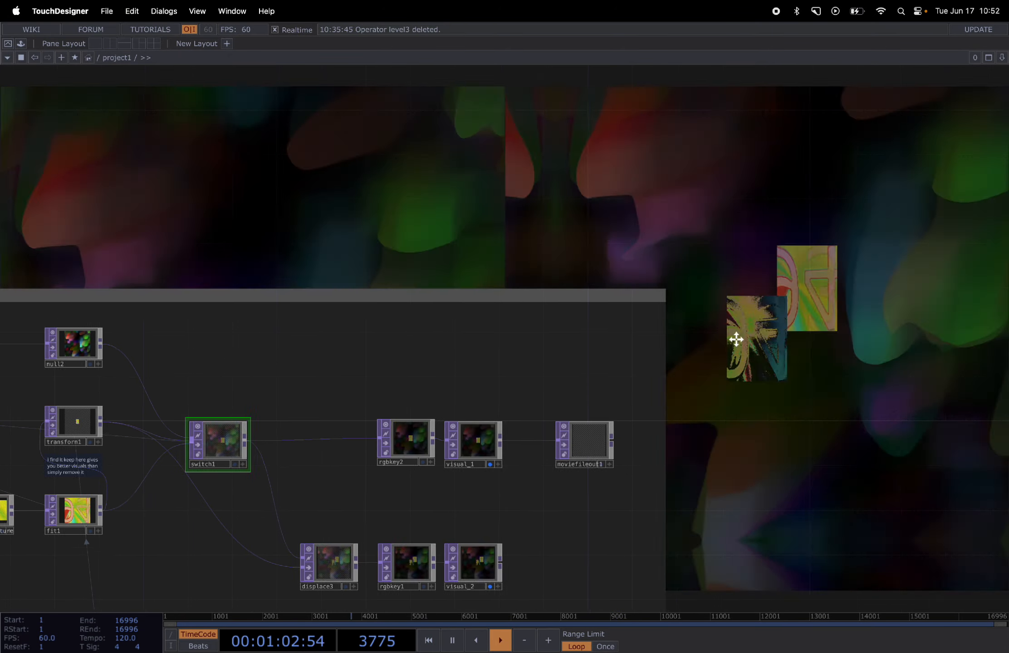
drag(734, 338, 675, 332)
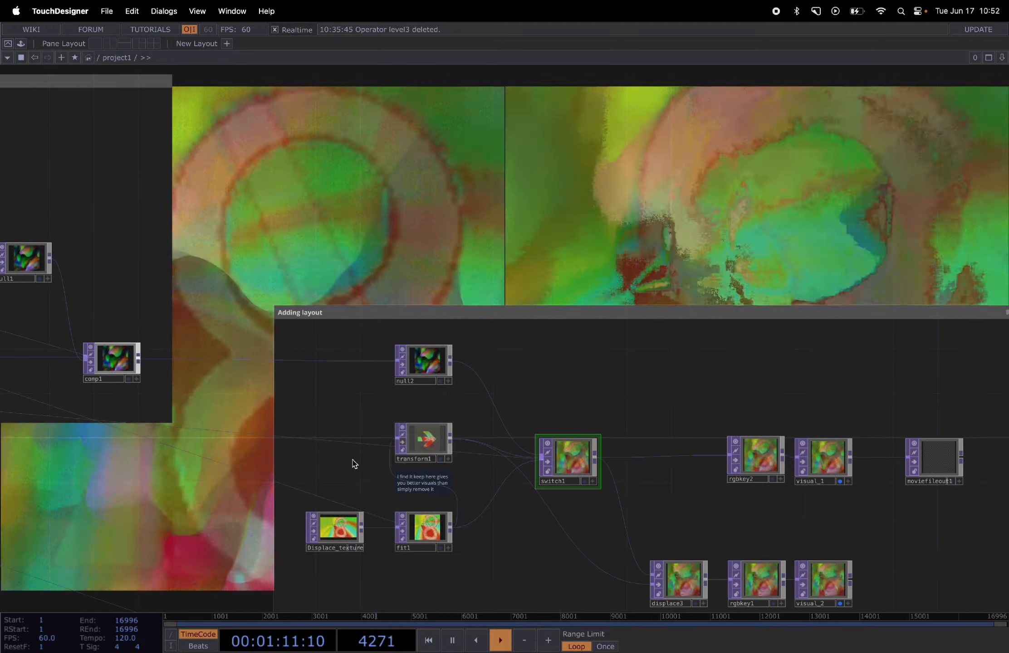
- Try deleting the transform1 operator so that fit1 feeds switch1 and displace3 directly
click(422, 439)
key(Delete)
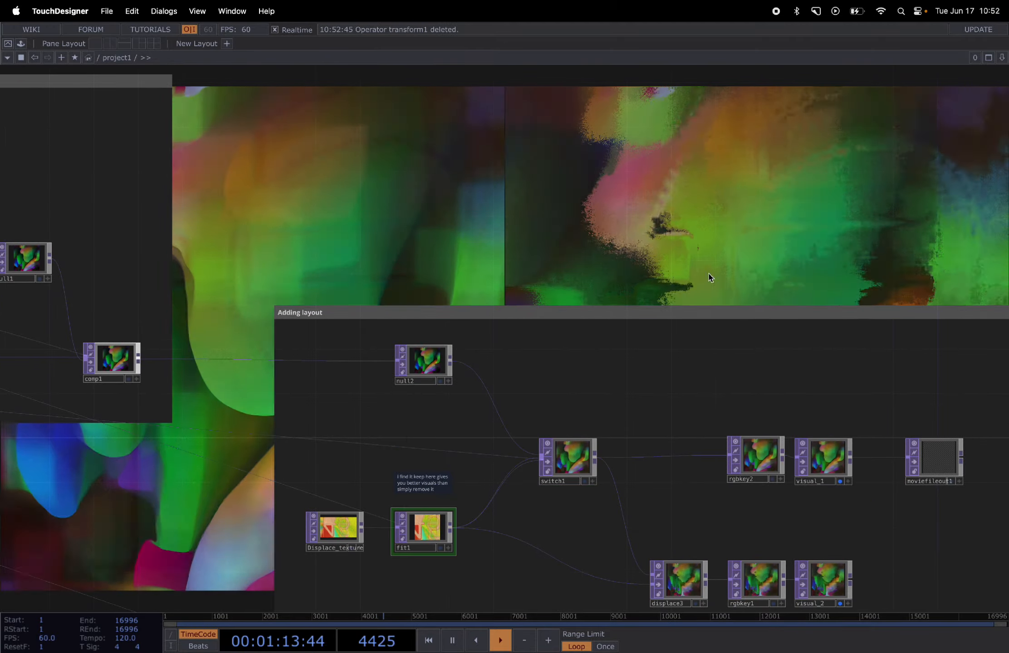
drag(710, 278, 720, 396)
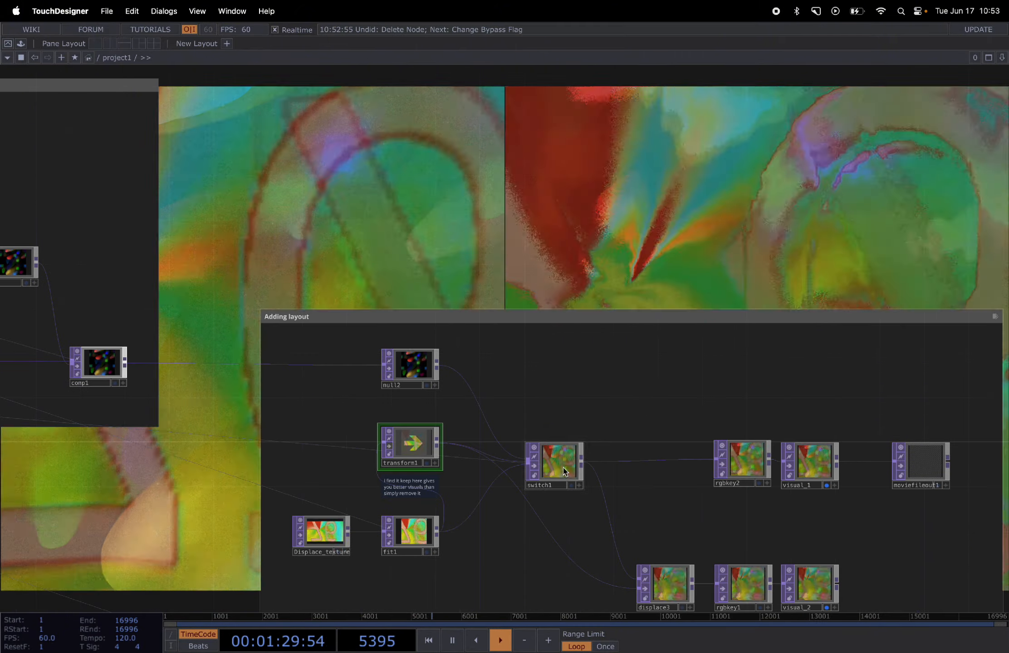
- Examine switch1, the running output visuals and the rgbkey2 operator in the Adding layout section
click(562, 470)
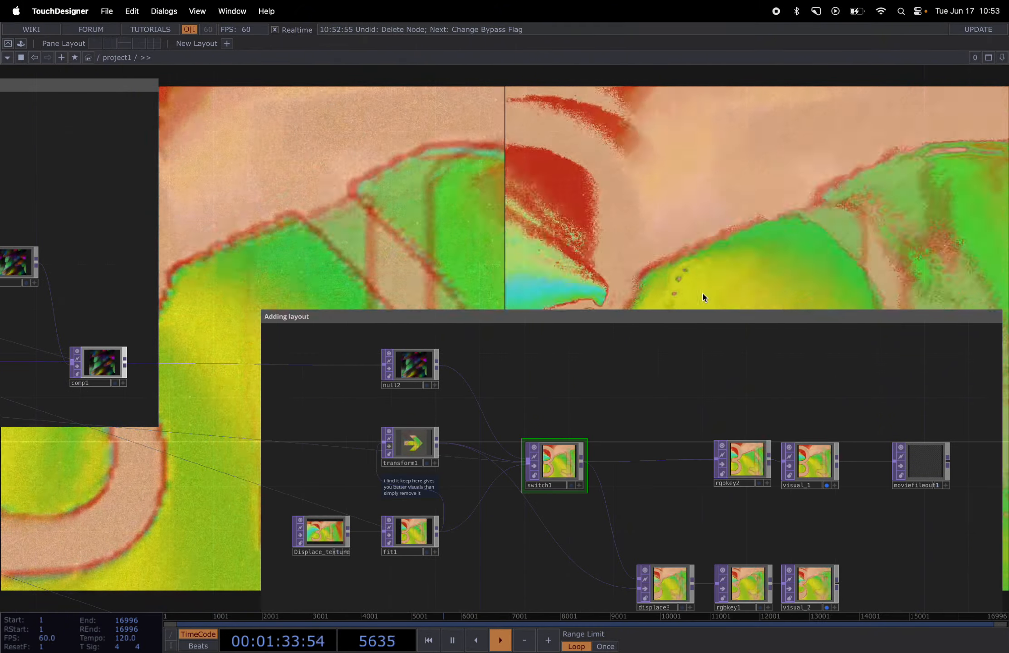
drag(747, 272, 538, 245)
drag(761, 246, 734, 241)
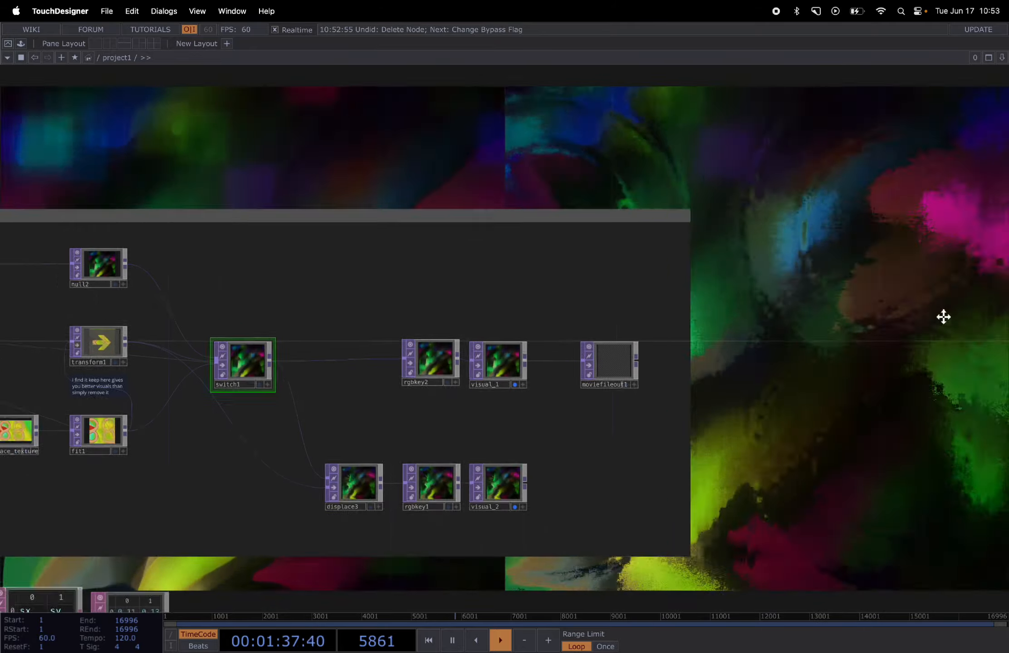
drag(944, 317, 1006, 330)
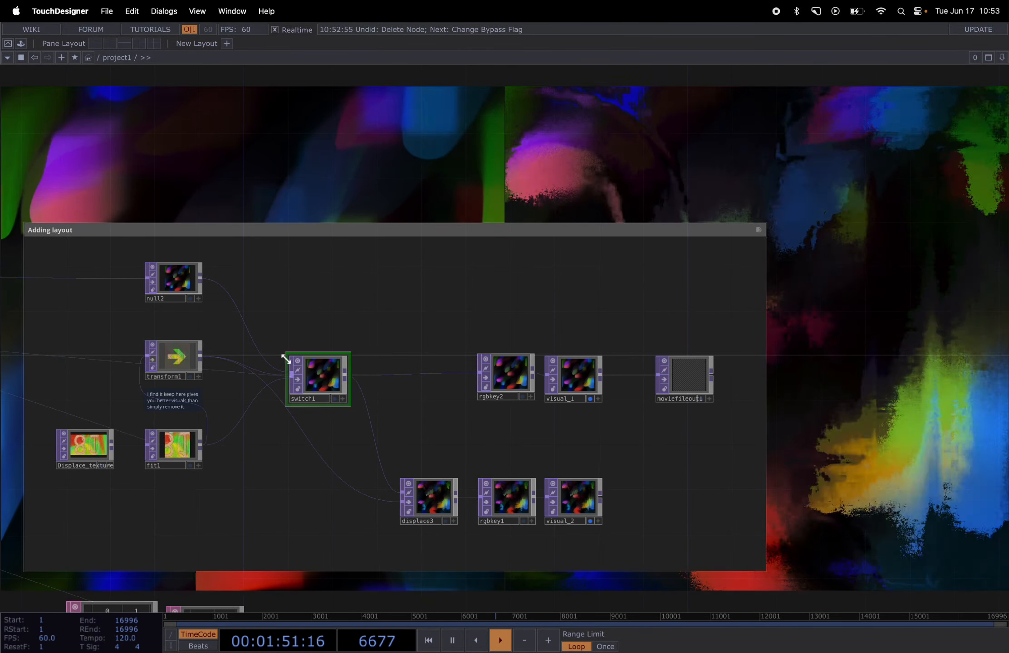
scroll(286, 358, down, 3)
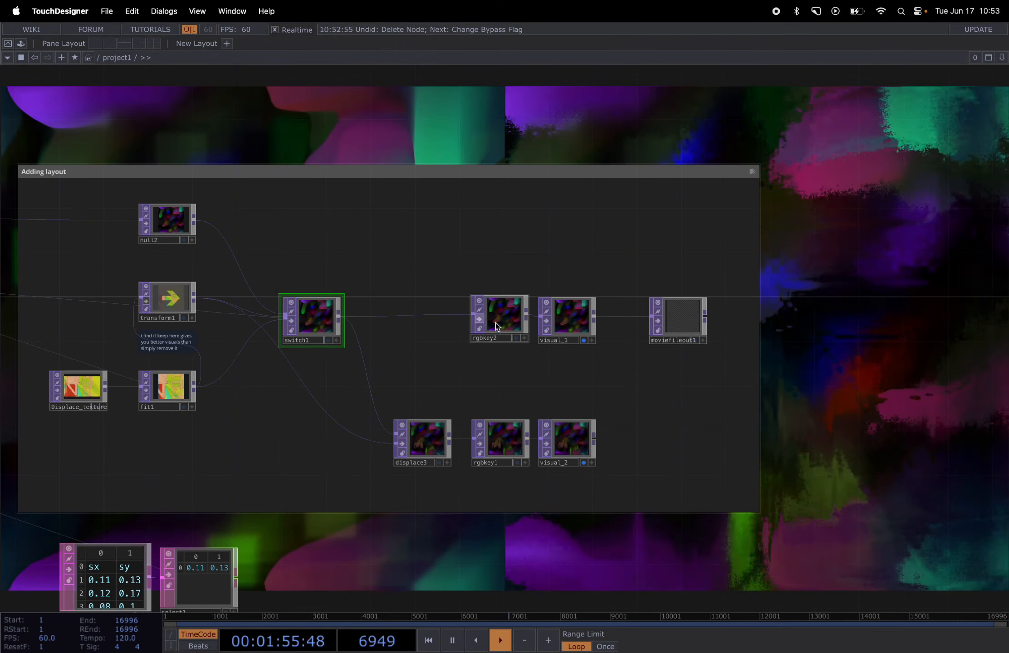
click(505, 328)
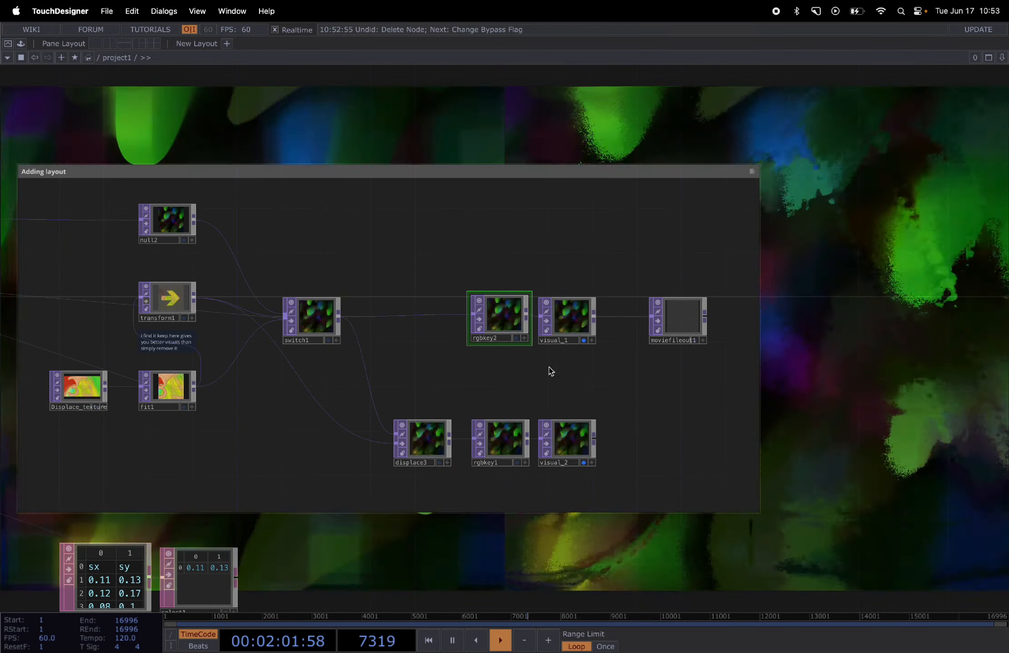
- Compare the two running output visuals side by side and inspect the visual_1 operator in the Adding layout section
click(587, 330)
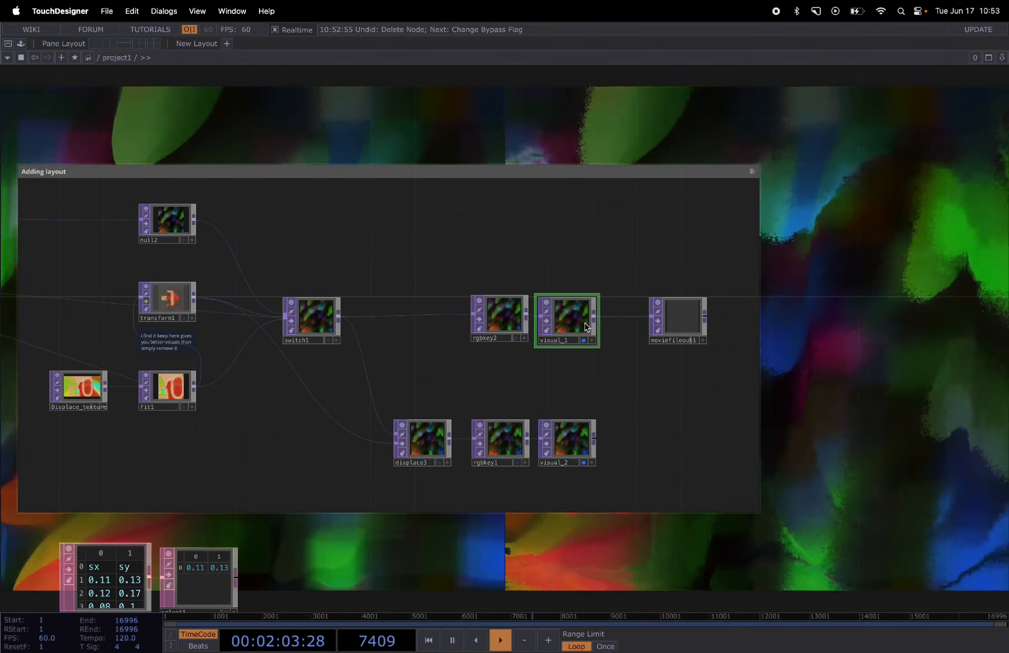
drag(832, 336, 814, 582)
drag(251, 161, 194, 421)
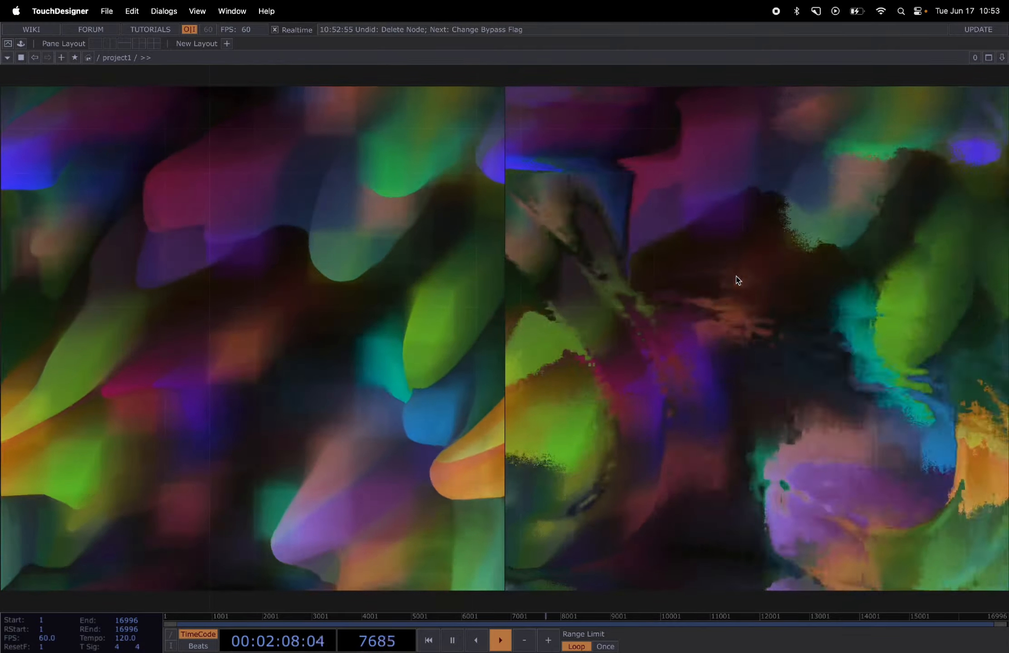
mouse_move(734, 280)
mouse_down()
mouse_move(736, 318)
mouse_move(718, 205)
mouse_move(657, 391)
mouse_up()
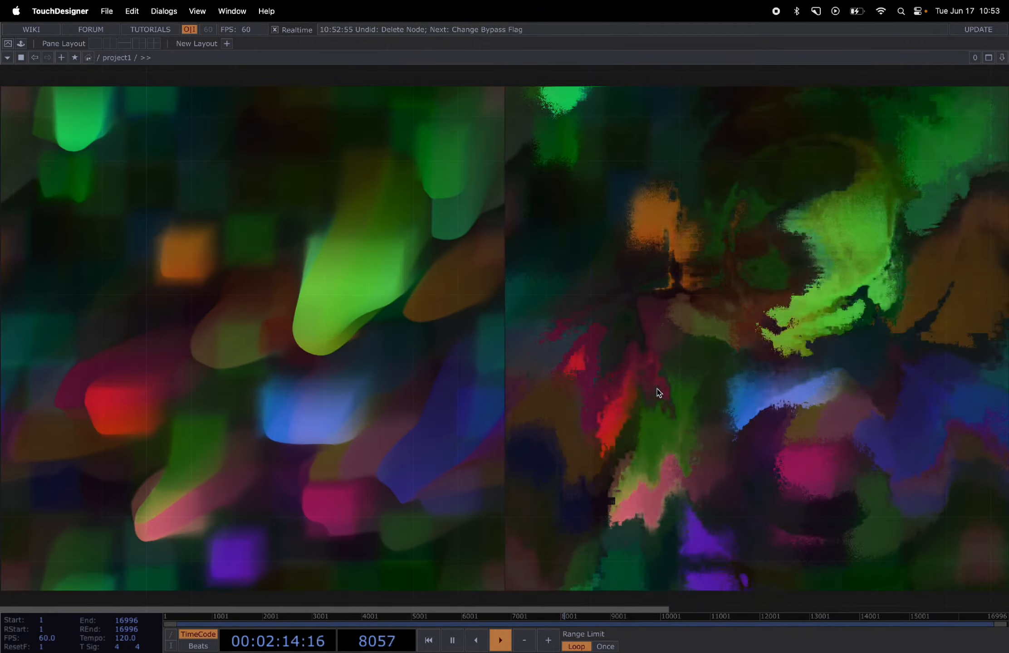
drag(403, 459, 412, 298)
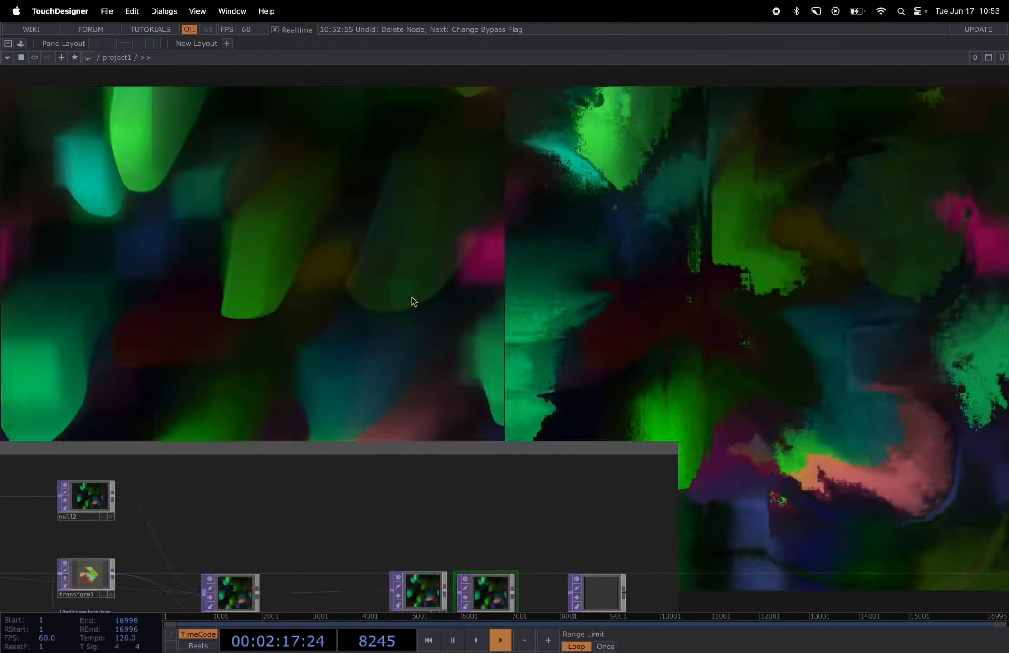
drag(725, 315, 731, 235)
drag(829, 441, 858, 225)
scroll(378, 488, up, 1)
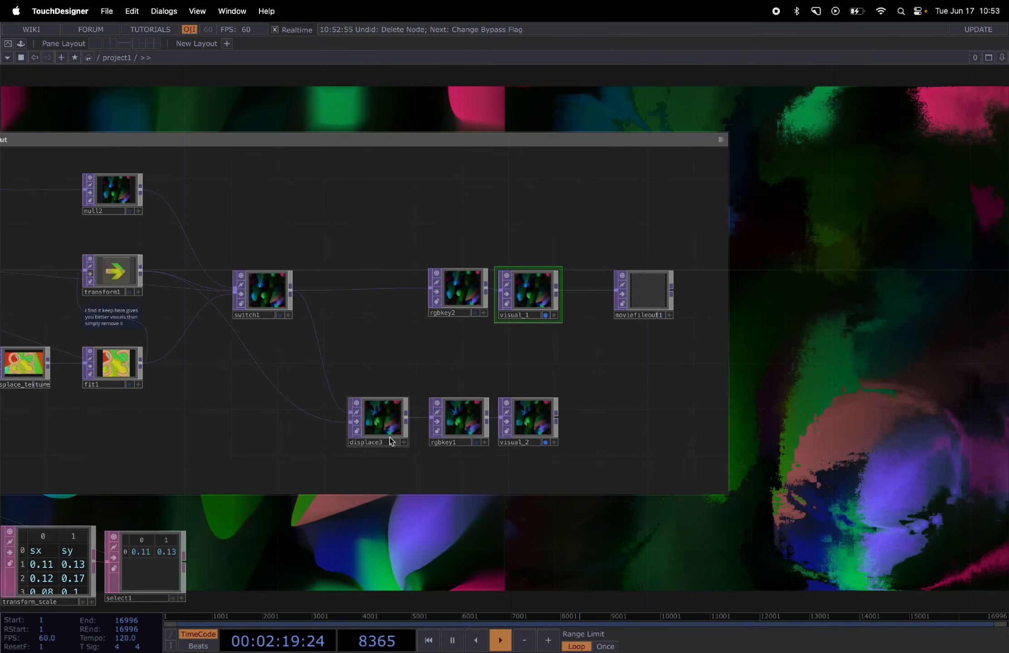
- Inspect the displace3 operator and the switch1 operator feeding it, and show the displace3 parameters
click(391, 434)
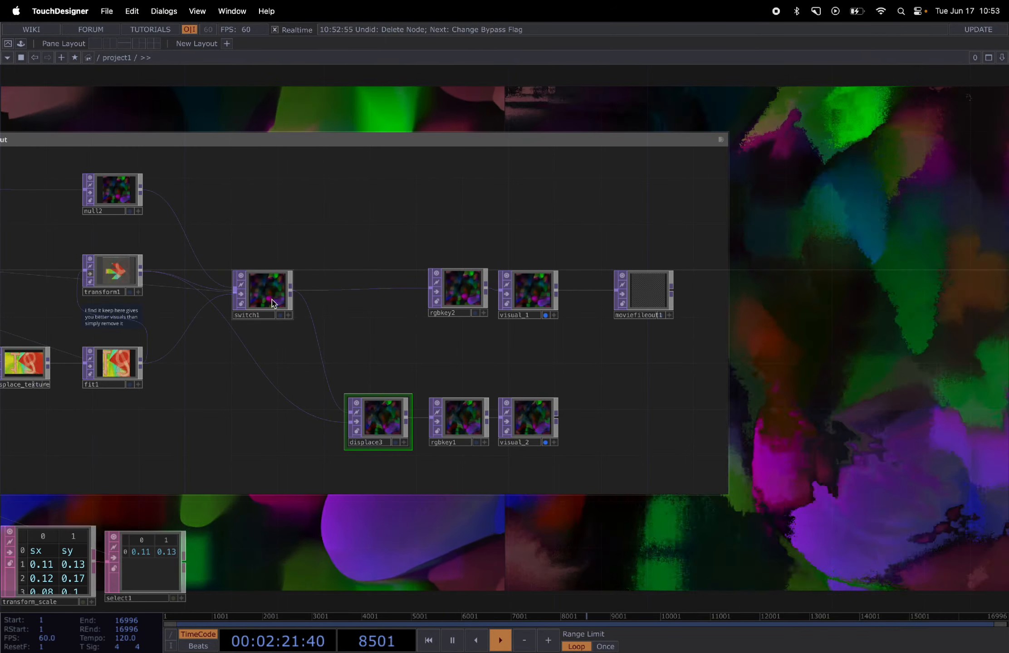
click(272, 296)
click(384, 417)
drag(541, 556, 480, 531)
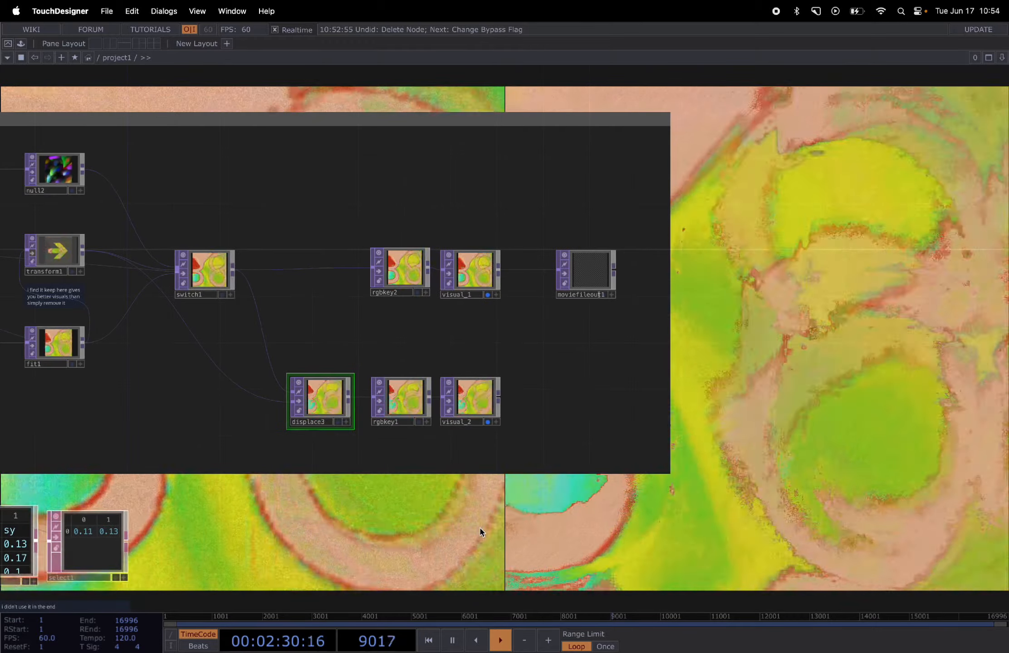
key(p)
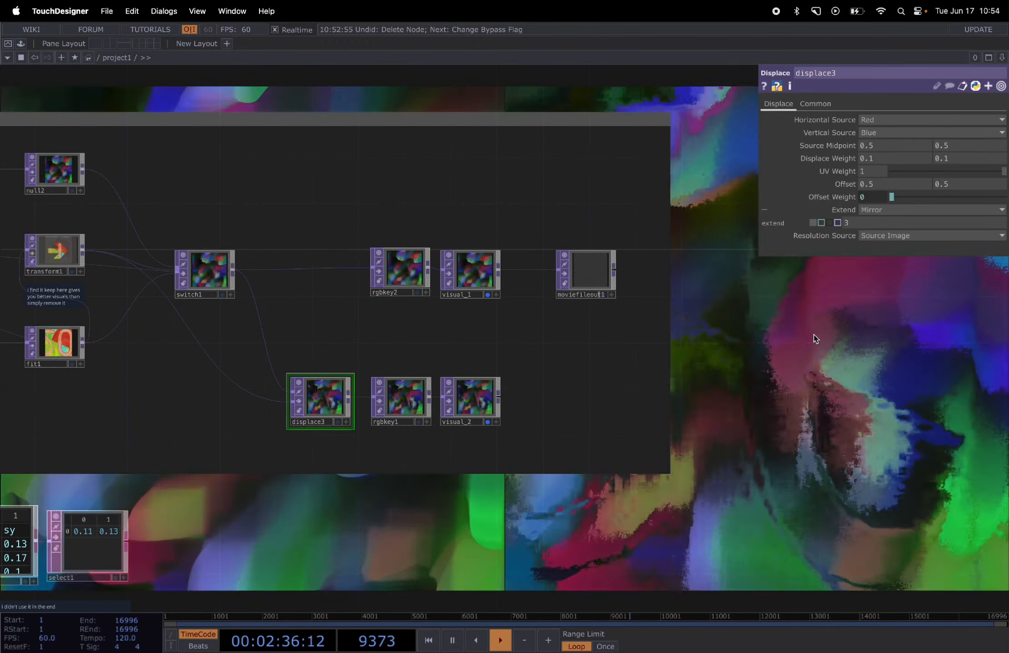
- Pause timeline playback and show the whole project network with all its sections
key(space)
scroll(800, 408, down, 10)
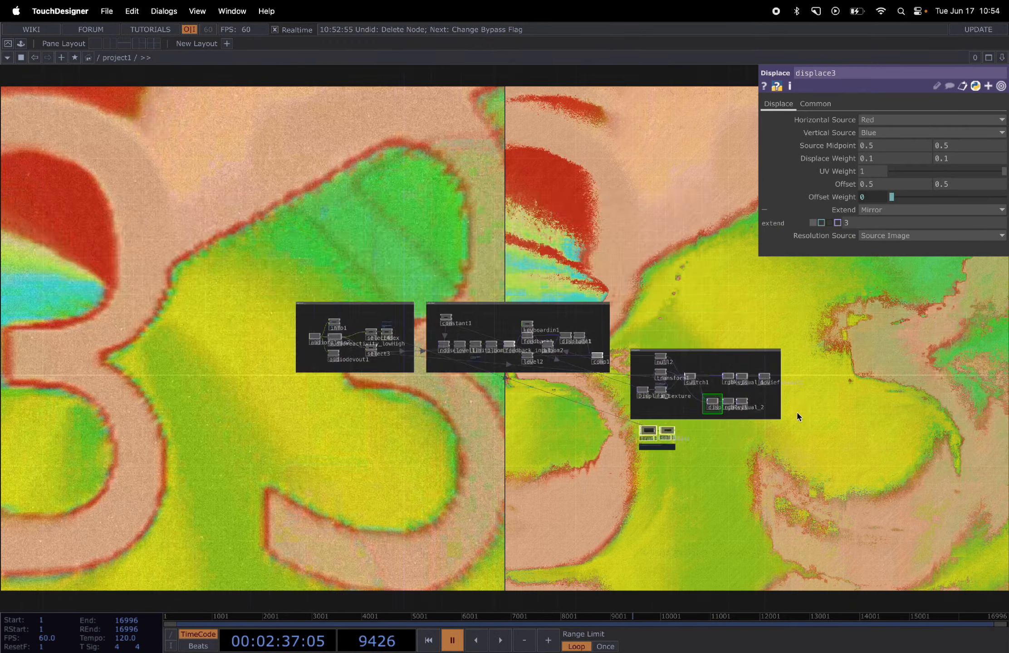
scroll(523, 401, up, 5)
drag(479, 425, 609, 479)
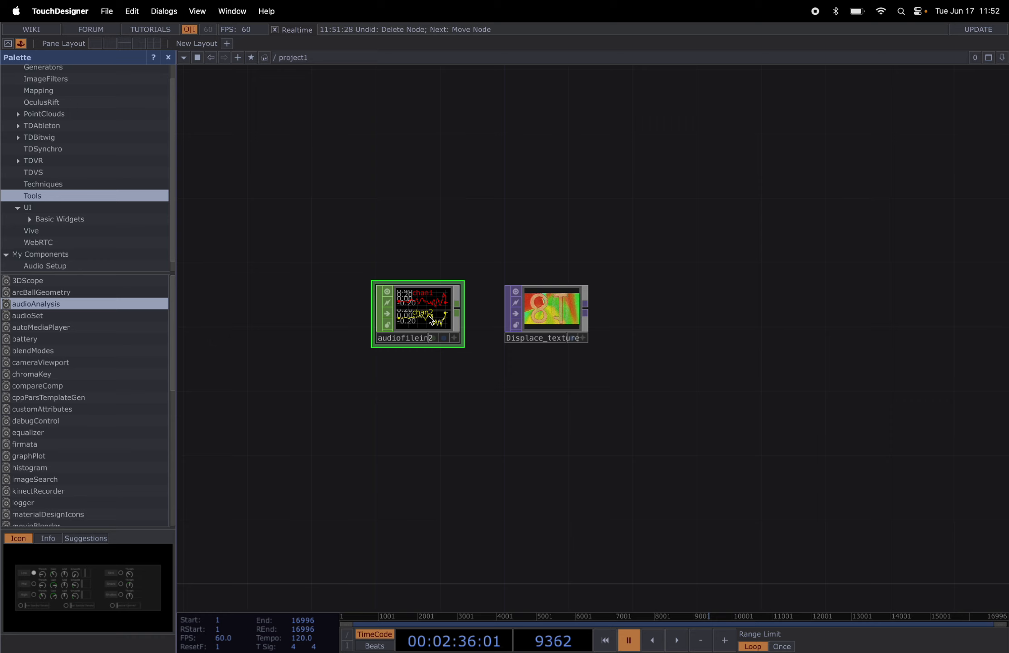
- Add the audioAnalysis component from the palette tools in place of Displace_texture, moved aside, and wire audiofilein2 into it
click(84, 305)
drag(472, 212, 473, 211)
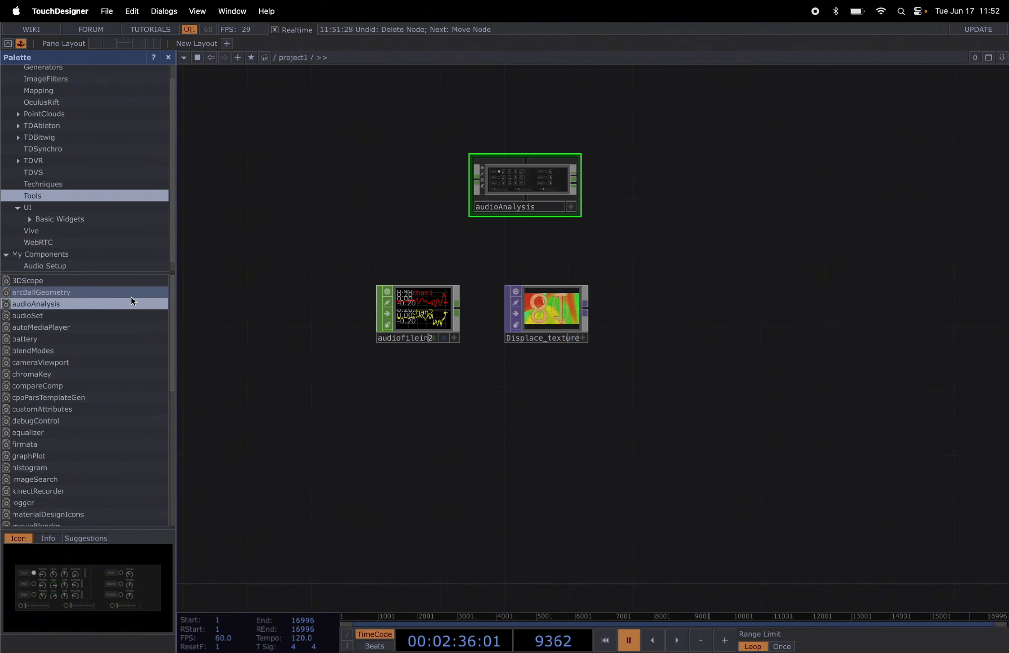
drag(541, 315, 766, 201)
drag(521, 196, 567, 295)
drag(458, 312, 551, 317)
- Add a Select CHOP after the audioAnalysis output and open its Channel Names choices
right_click(609, 312)
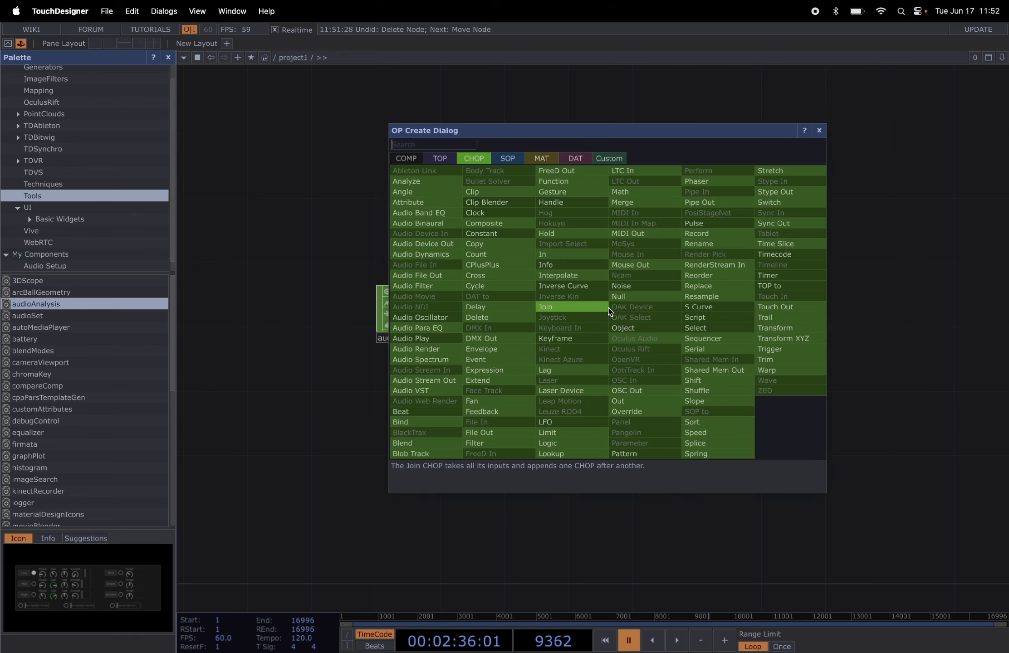
text(se)
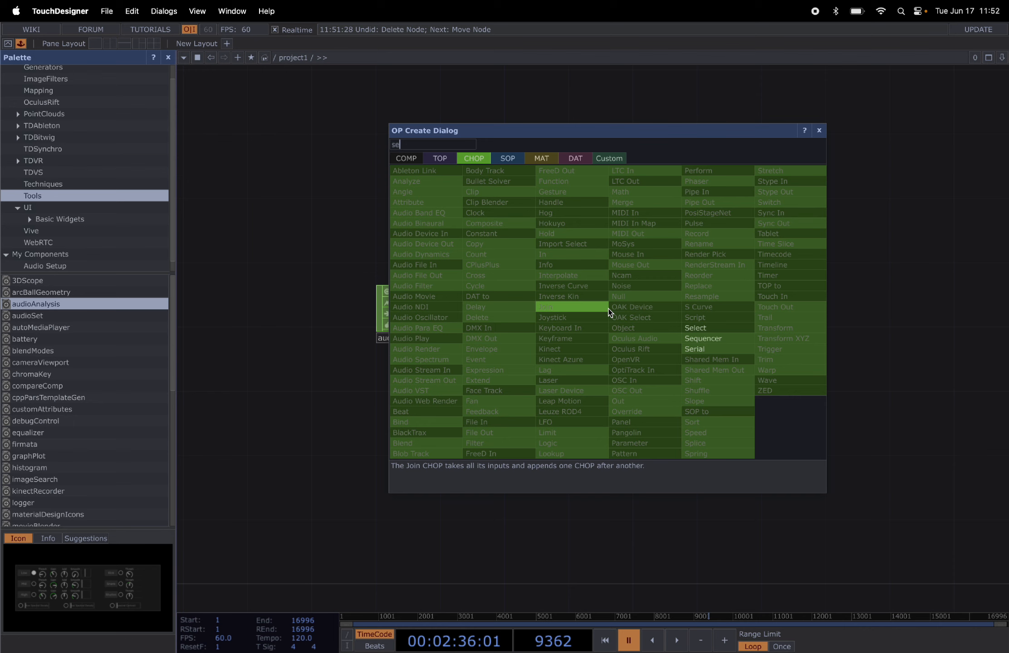
click(712, 331)
click(710, 329)
click(1000, 133)
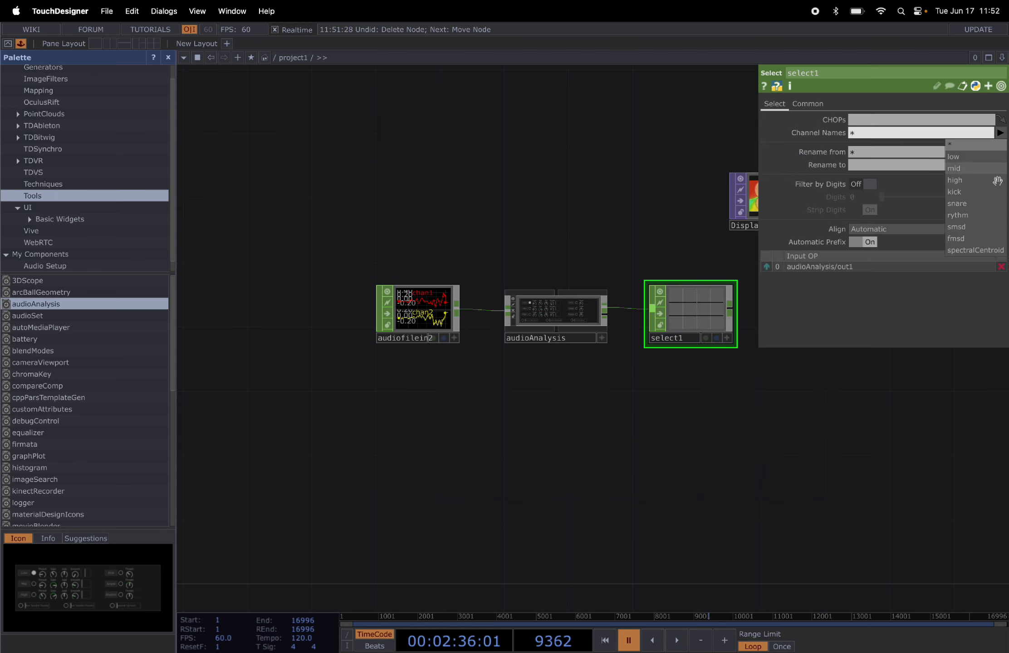